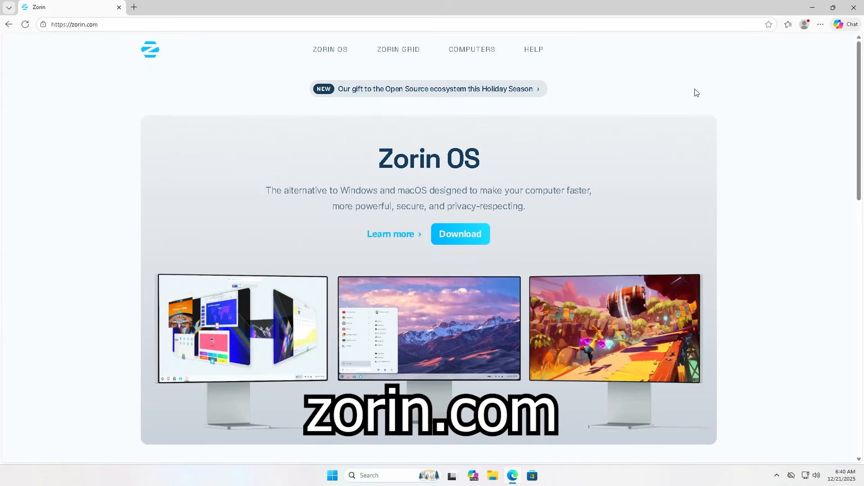
- Download the free Zorin OS 18 Core edition from the Zorin website, skipping the newsletter subscription
{"action": "left_click", "coordinate": [455, 239]}
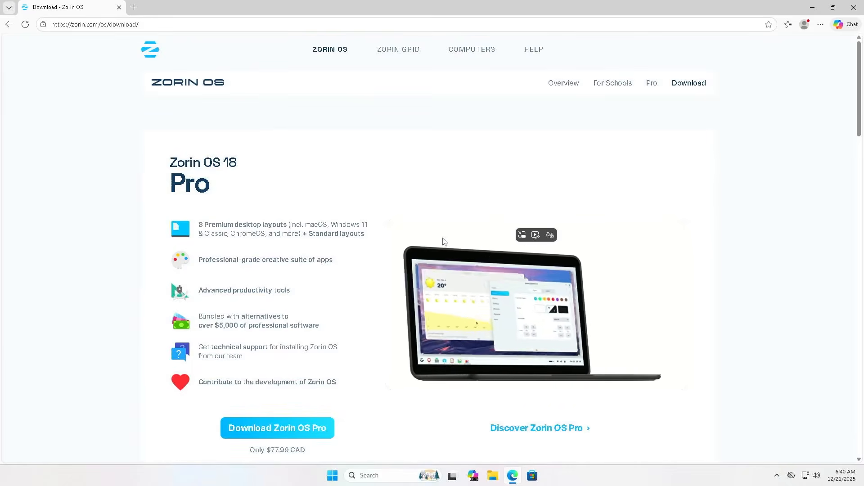
{"action": "scroll", "coordinate": [452, 239], "scroll_direction": "down", "scroll_amount": 5}
{"action": "scroll", "coordinate": [439, 243], "scroll_direction": "down", "scroll_amount": 4}
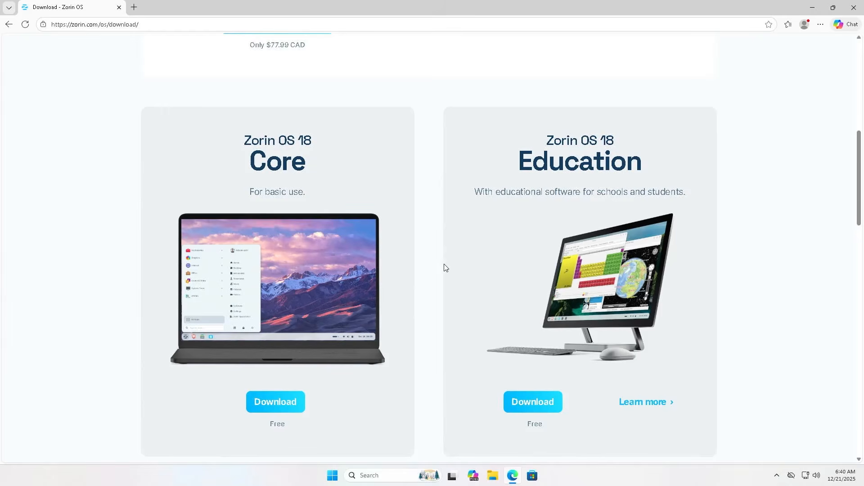
{"action": "left_click", "coordinate": [278, 413]}
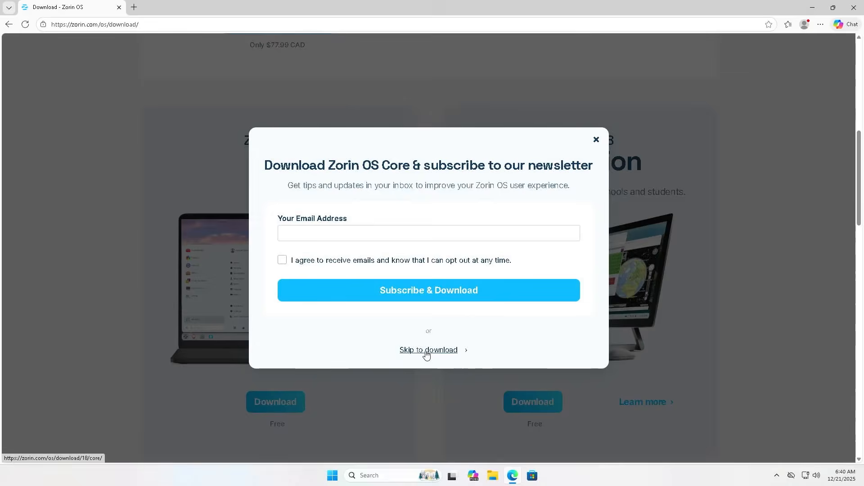
{"action": "left_click", "coordinate": [427, 350]}
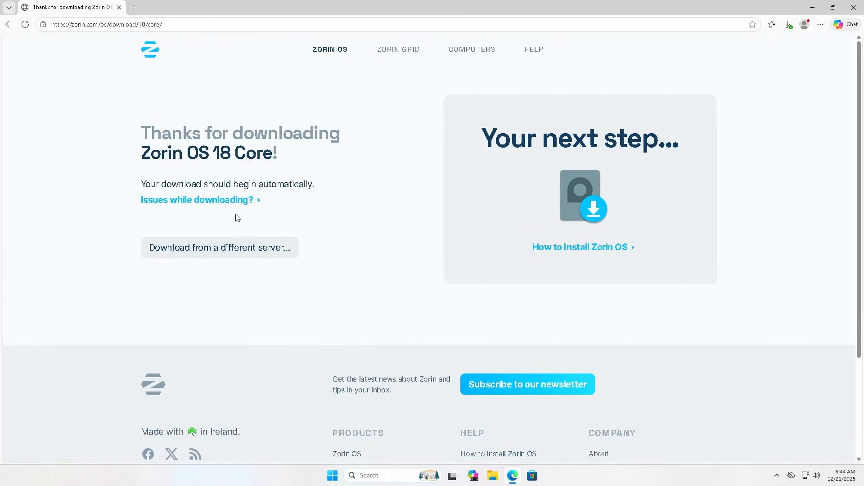
- Mount the Zorin-OS-18-Core-64-bit-r2 disc image from the Downloads folder, allowing the file to open
{"action": "left_click", "coordinate": [493, 476]}
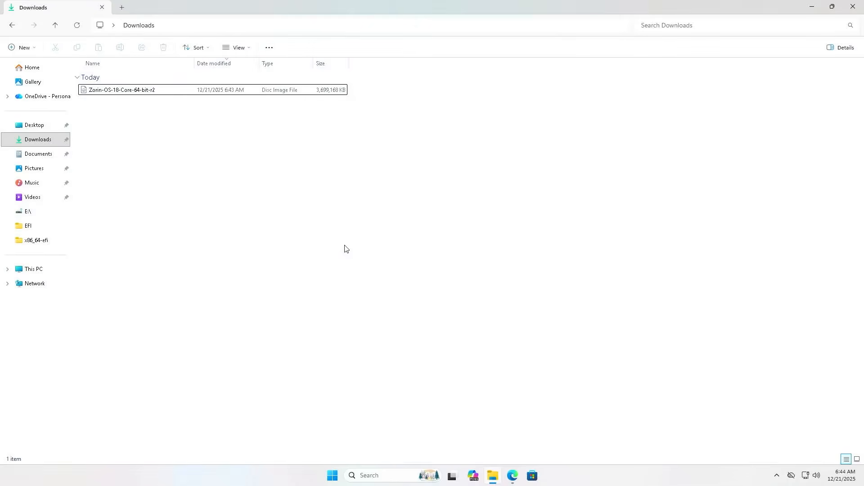
{"action": "left_click", "coordinate": [153, 92]}
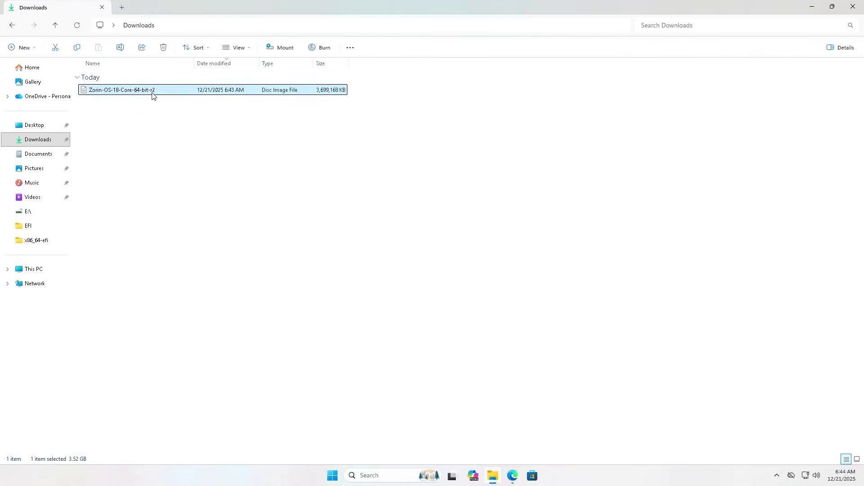
{"action": "right_click", "coordinate": [152, 95]}
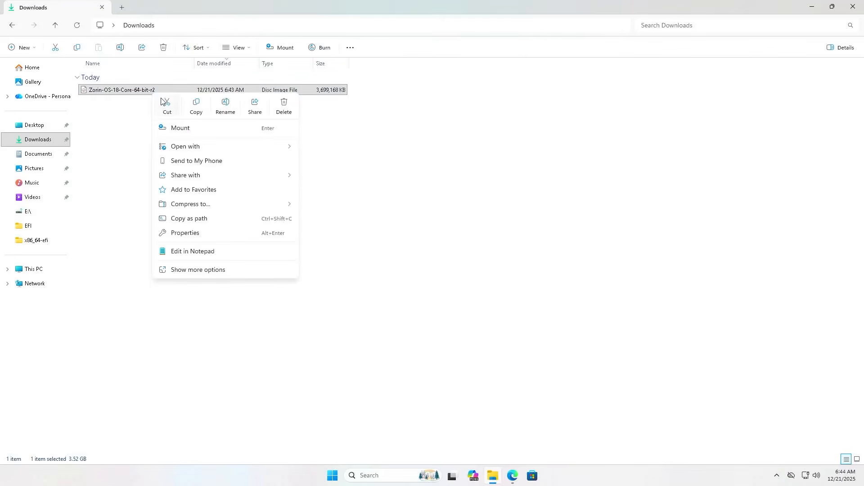
{"action": "left_click", "coordinate": [178, 128]}
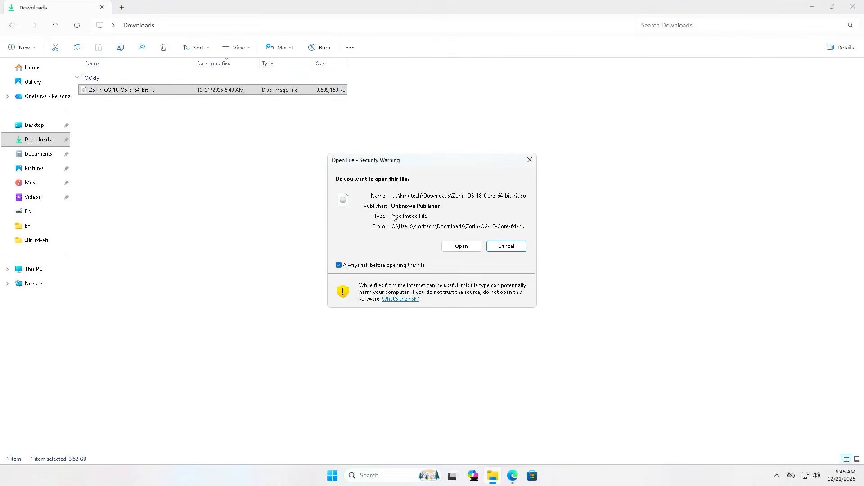
{"action": "left_click", "coordinate": [455, 246]}
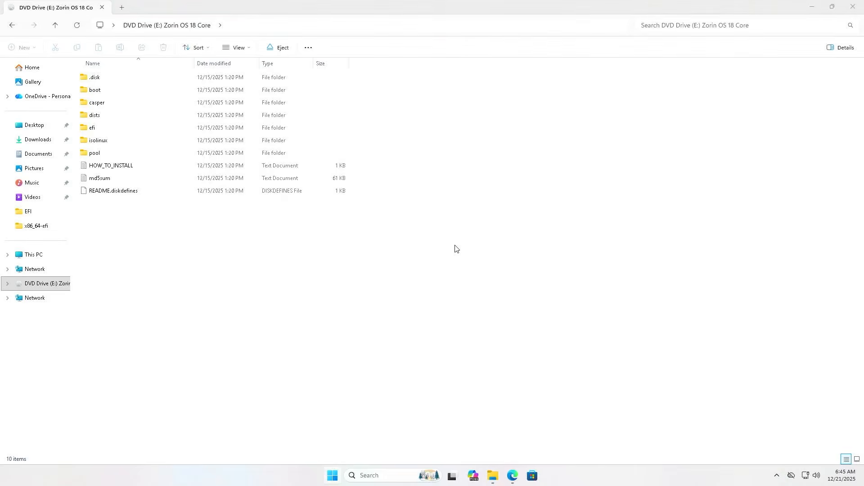
- Open Windows Disk Management and shrink the C: volume by 4000 MB
{"action": "key", "text": "super"}
{"action": "type", "text": "disk mangement"}
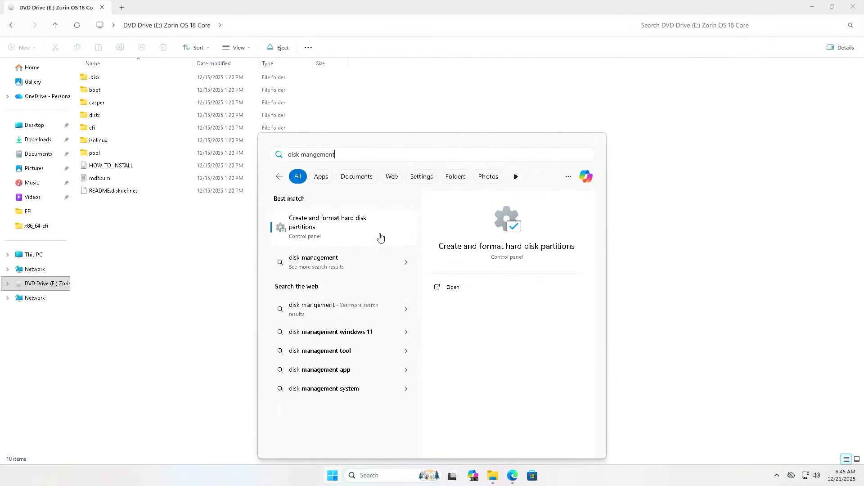
{"action": "left_click", "coordinate": [380, 237]}
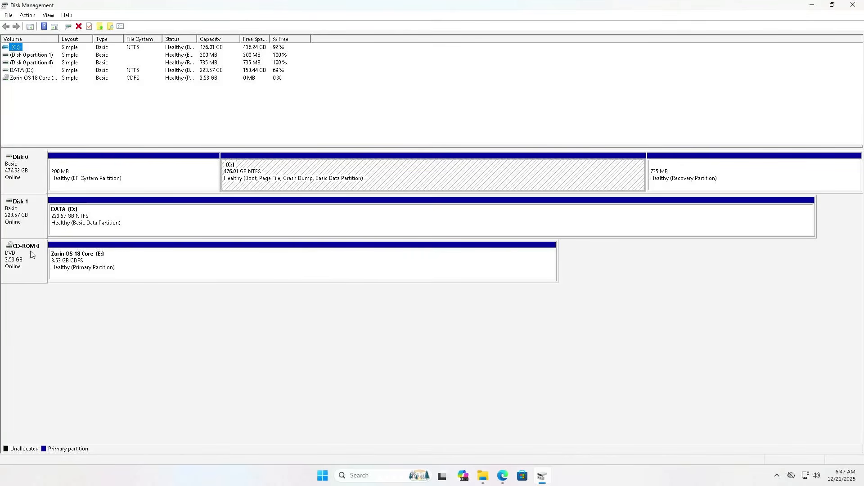
{"action": "left_click", "coordinate": [450, 181]}
{"action": "right_click", "coordinate": [449, 181]}
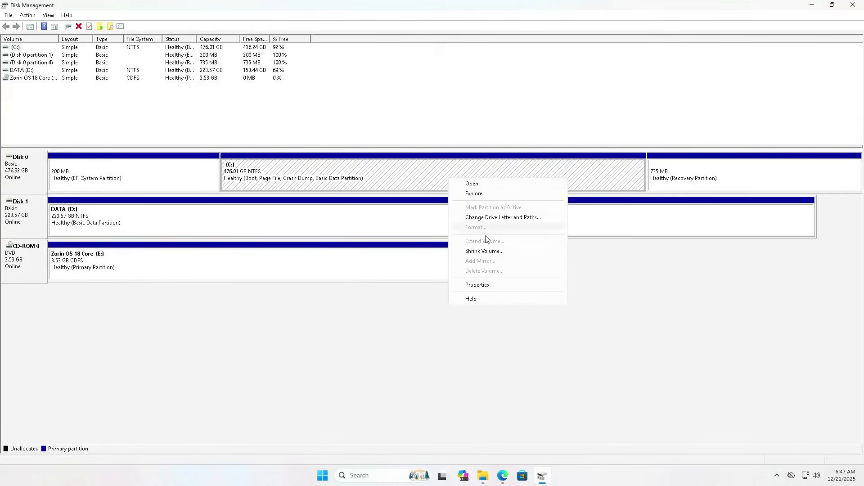
{"action": "left_click", "coordinate": [484, 251]}
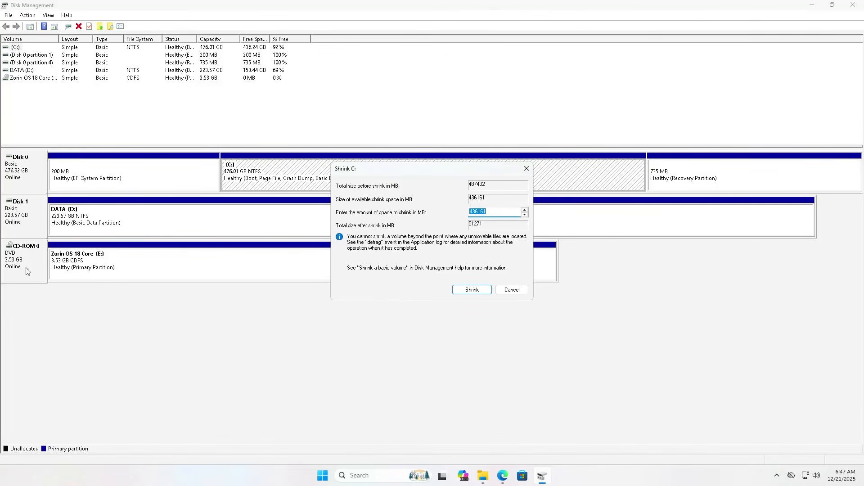
{"action": "left_click", "coordinate": [485, 211]}
{"action": "double_click", "coordinate": [491, 211]}
{"action": "type", "text": "4000"}
{"action": "left_click", "coordinate": [471, 292]}
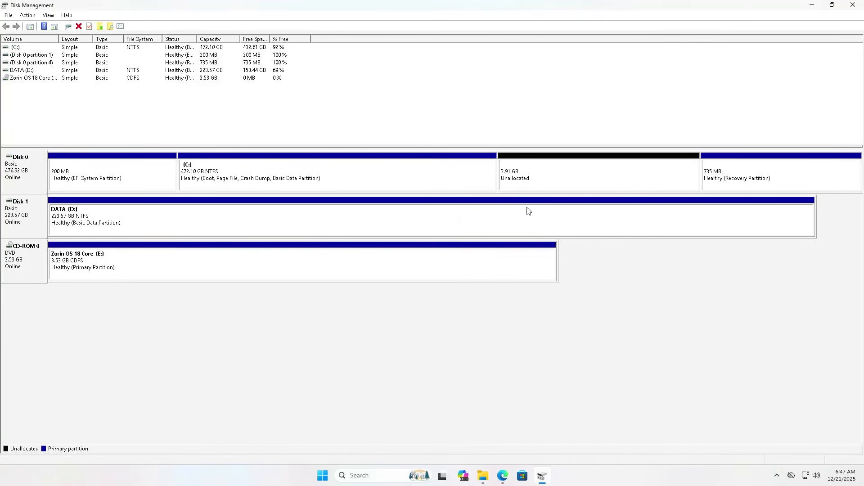
- Start a new simple volume in the unallocated space on Disk 0, keeping the full size and drive letter F
{"action": "left_click", "coordinate": [546, 182]}
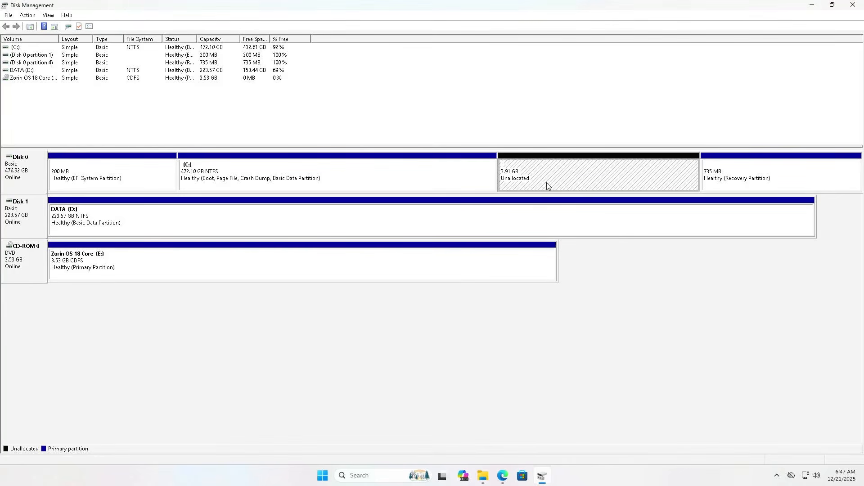
{"action": "right_click", "coordinate": [547, 183]}
{"action": "left_click", "coordinate": [560, 191]}
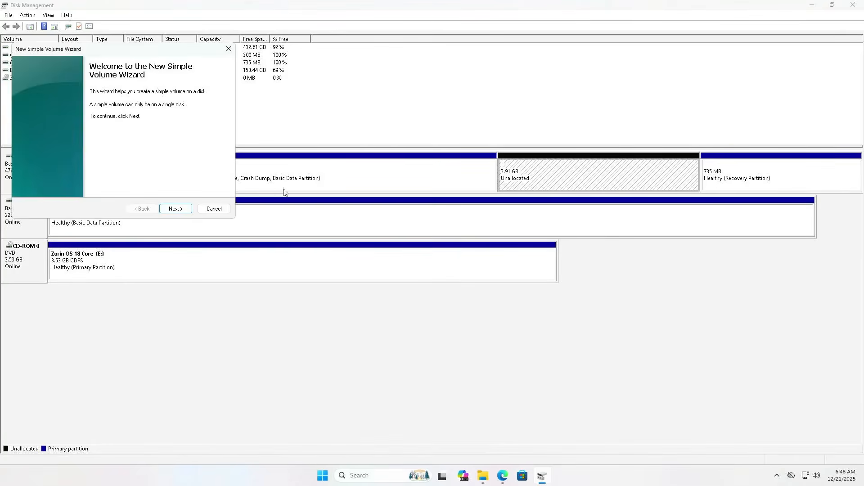
{"action": "left_click", "coordinate": [185, 208]}
{"action": "left_click", "coordinate": [187, 208]}
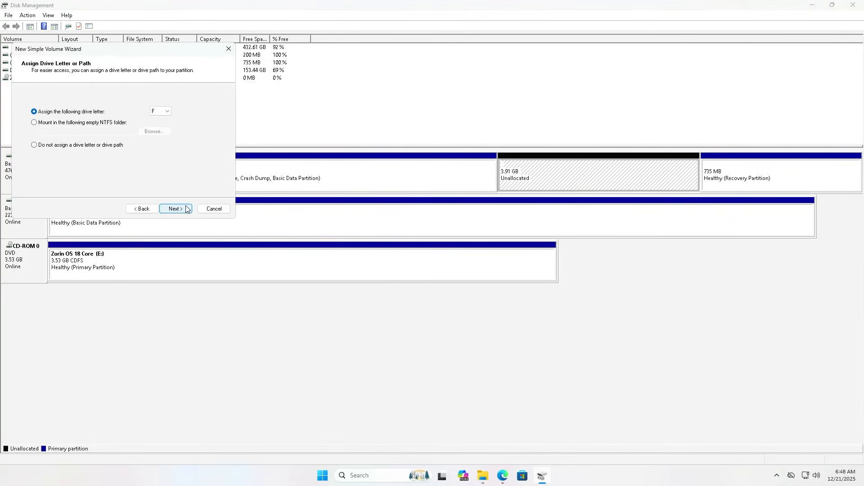
{"action": "left_click", "coordinate": [180, 208]}
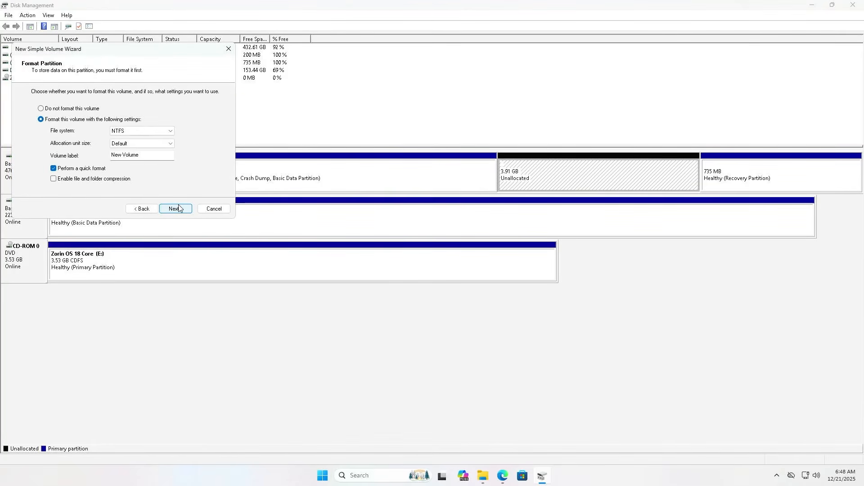
- Format the new volume as FAT32 with the label ISO and finish creating it
{"action": "left_click", "coordinate": [169, 132]}
{"action": "left_click", "coordinate": [144, 145]}
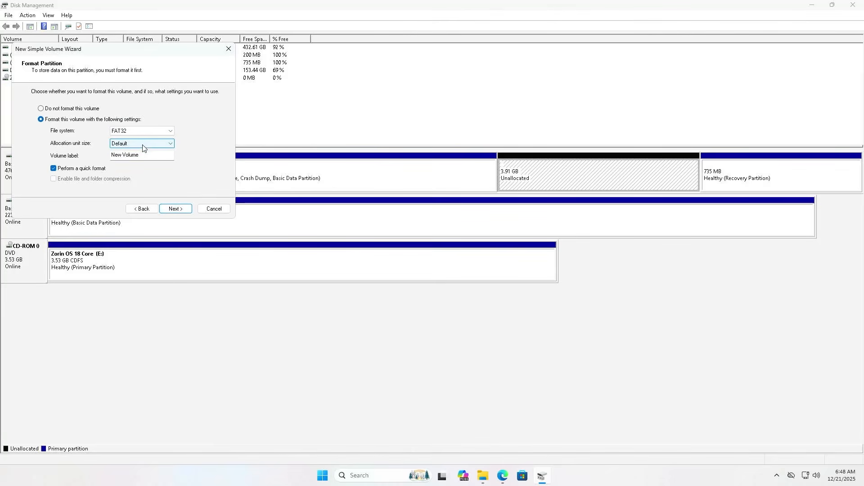
{"action": "left_click", "coordinate": [151, 154]}
{"action": "left_click_drag", "start_coordinate": [151, 154], "coordinate": [89, 157]}
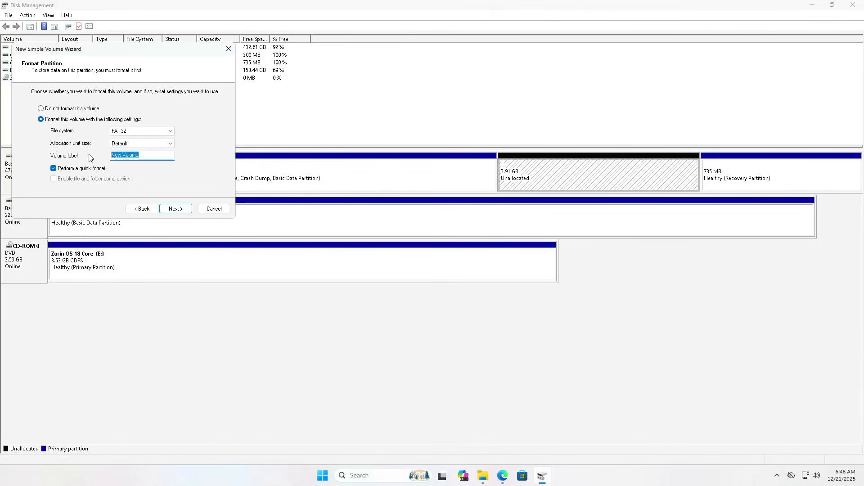
{"action": "type", "text": "ISO"}
{"action": "left_click", "coordinate": [175, 209]}
{"action": "left_click", "coordinate": [174, 208]}
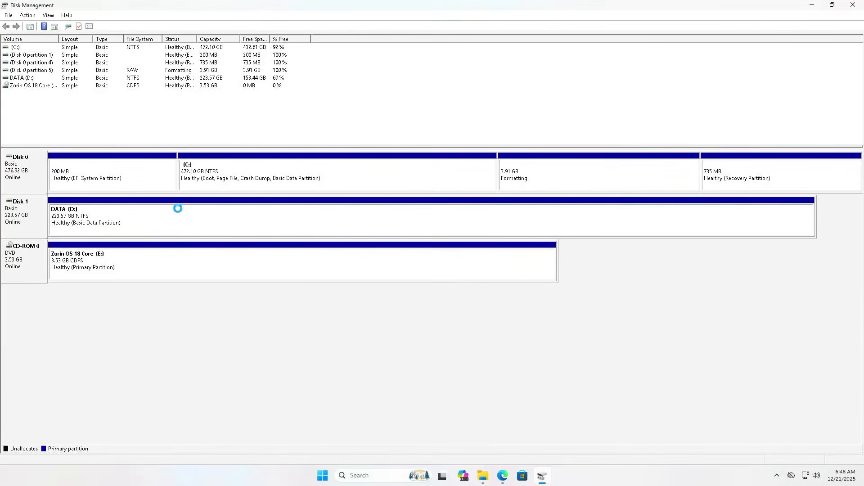
{"action": "left_click", "coordinate": [514, 186]}
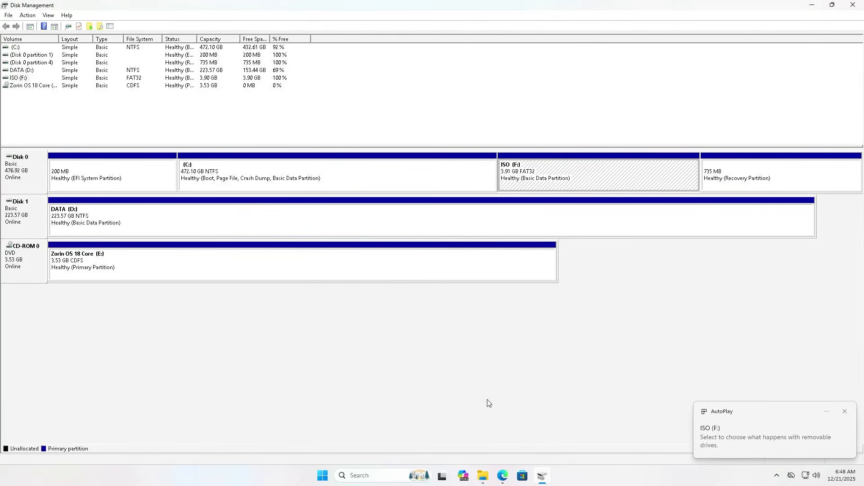
- Copy all files and folders from the mounted Zorin OS 18 Core drive (E:) to the ISO (F:) volume
{"action": "left_click", "coordinate": [483, 476]}
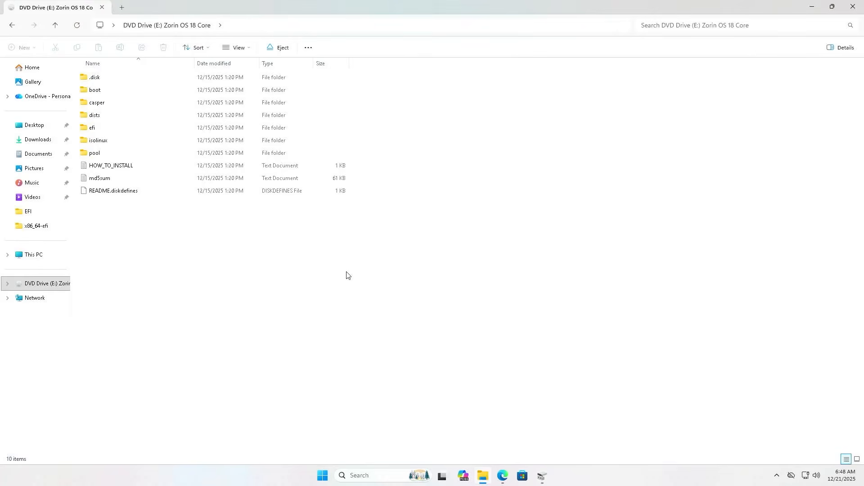
{"action": "key", "text": "ctrl+a"}
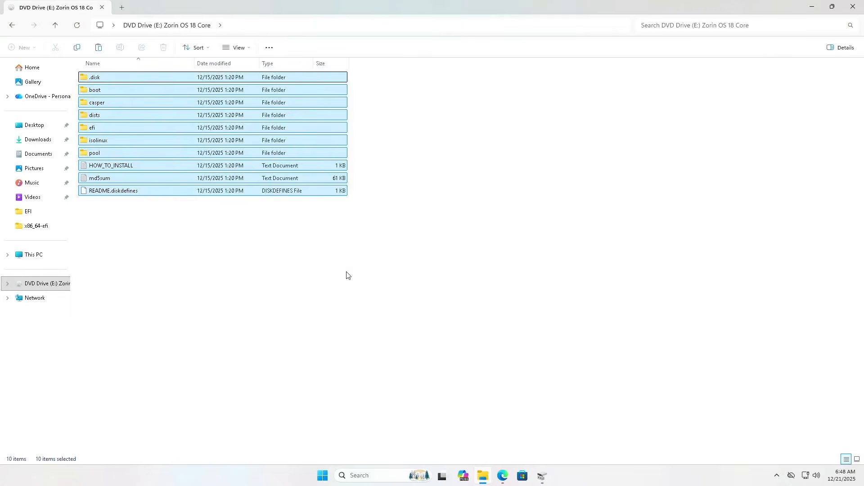
{"action": "left_click", "coordinate": [48, 260]}
{"action": "double_click", "coordinate": [461, 83]}
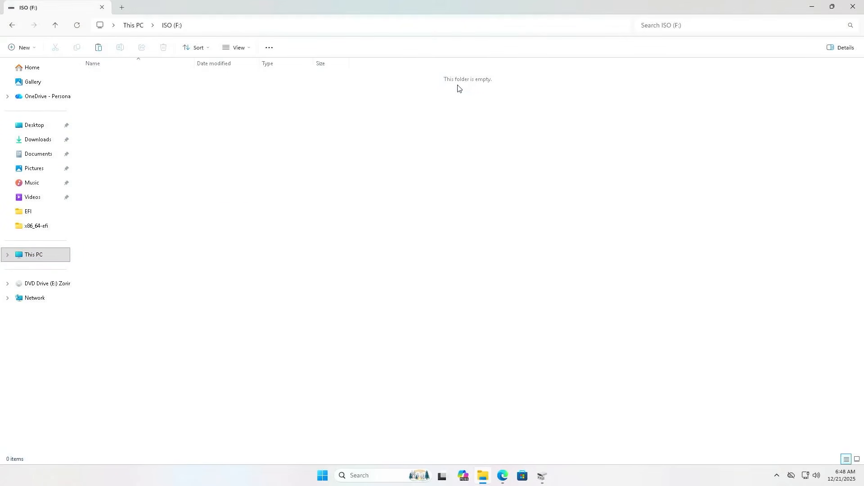
{"action": "key", "text": "ctrl+v"}
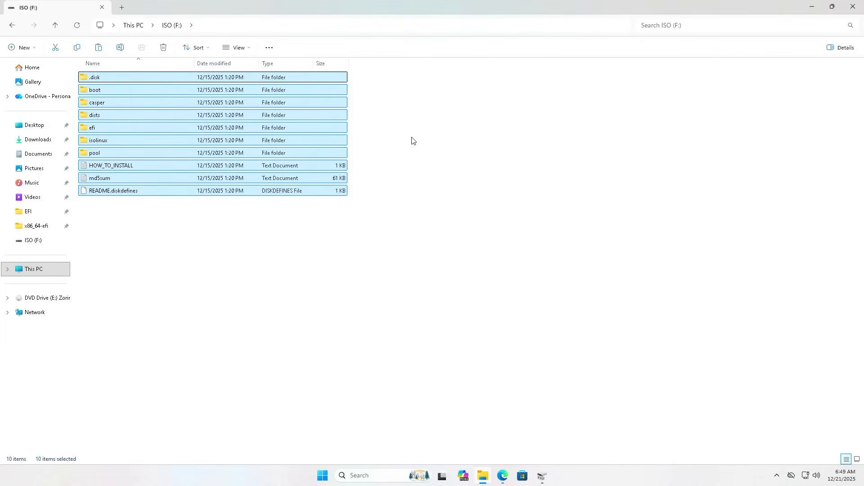
- Return to Disk Management and restart the computer to enter its firmware setup
{"action": "left_click", "coordinate": [542, 474]}
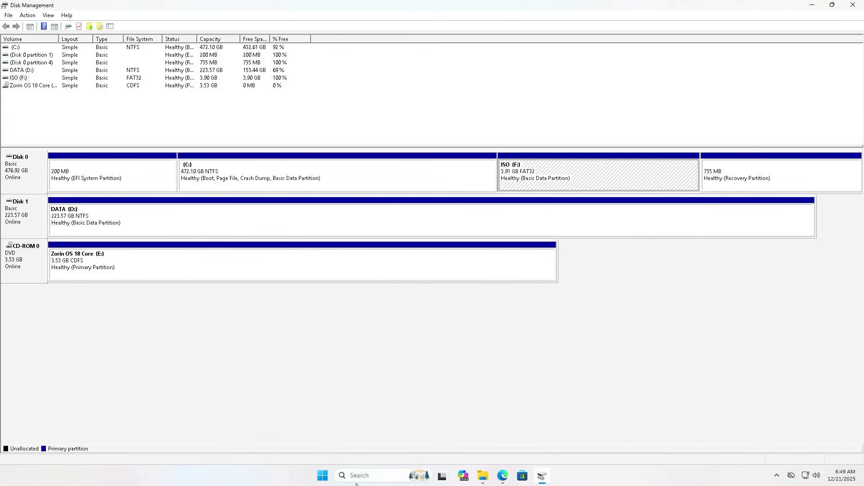
{"action": "right_click", "coordinate": [321, 482]}
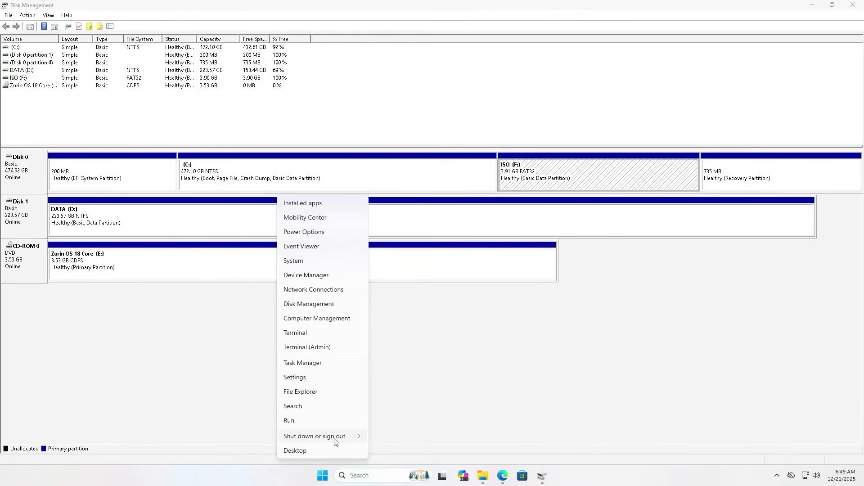
{"action": "mouse_move", "coordinate": [338, 436]}
{"action": "left_click", "coordinate": [383, 434]}
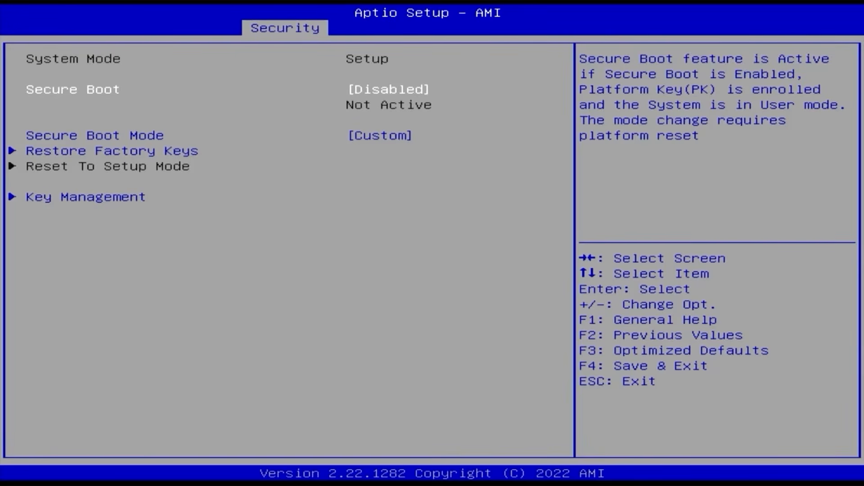
- Go from the Secure Boot settings to the Boot Override list and select UEFI OS (P0: Patriot P210 512GB)
{"action": "key", "text": "Right"}
{"action": "key", "text": "Right"}
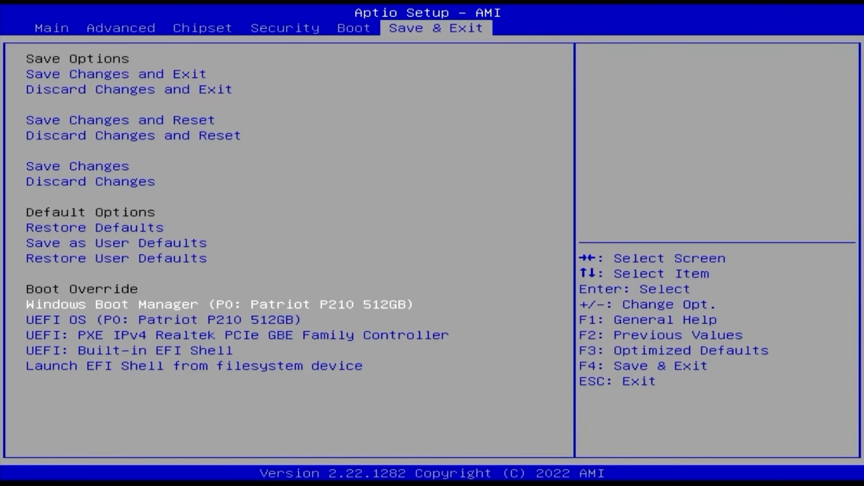
{"action": "key", "text": "Down"}
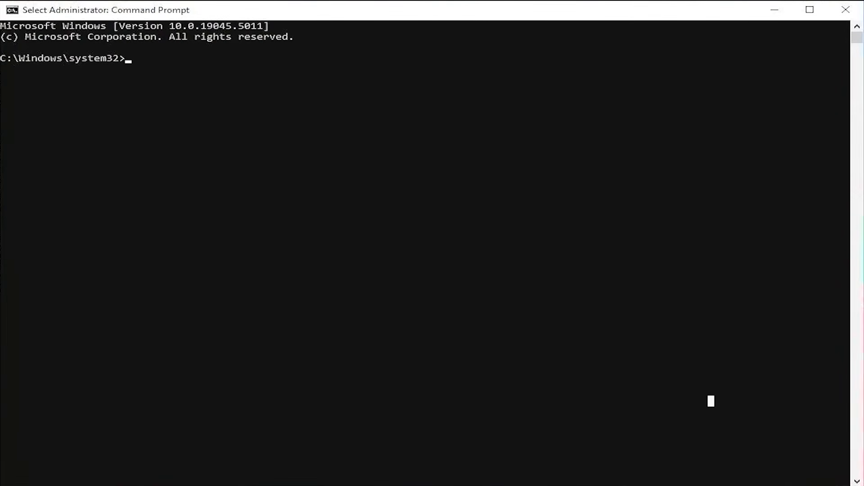
- List the firmware boot entries in the administrator Command Prompt with bcdedit /enum firmware
{"action": "type", "text": "bcdedit /enum "}
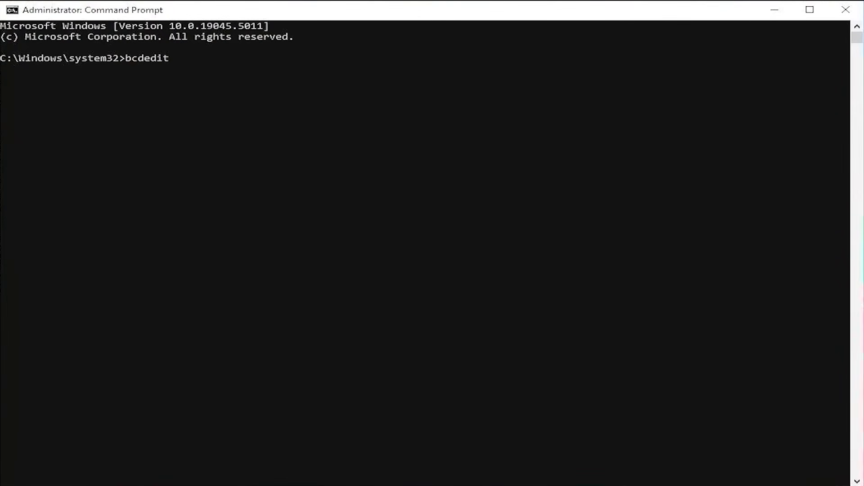
{"action": "type", "text": "firmware"}
{"action": "key", "text": "Return"}
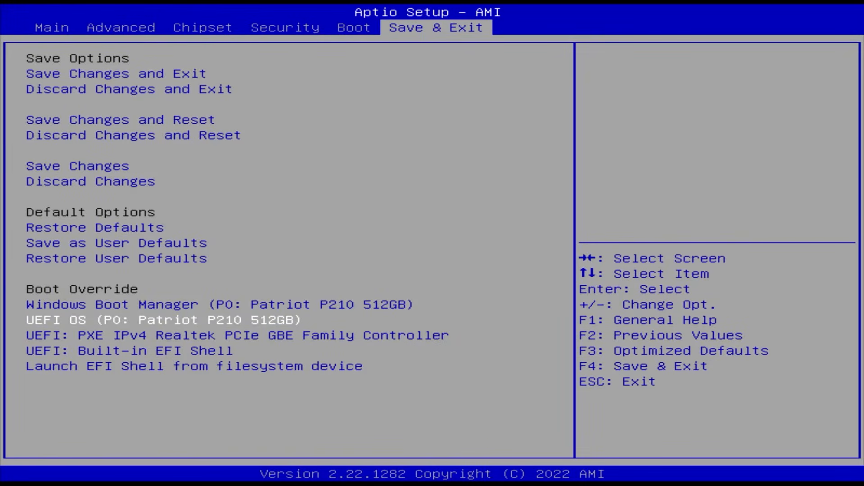
- Boot the UEFI OS override entry and start the standard Try or Install Zorin OS option
{"action": "key", "text": "Return"}
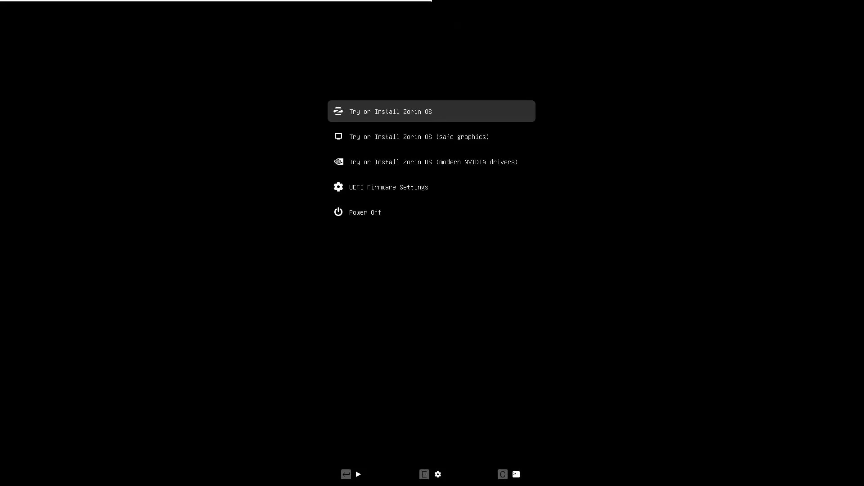
{"action": "key", "text": "Down"}
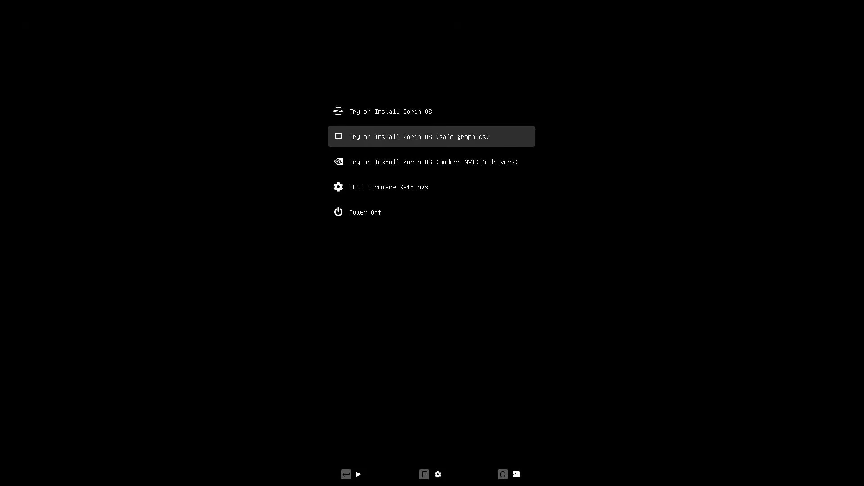
{"action": "key", "text": "Down"}
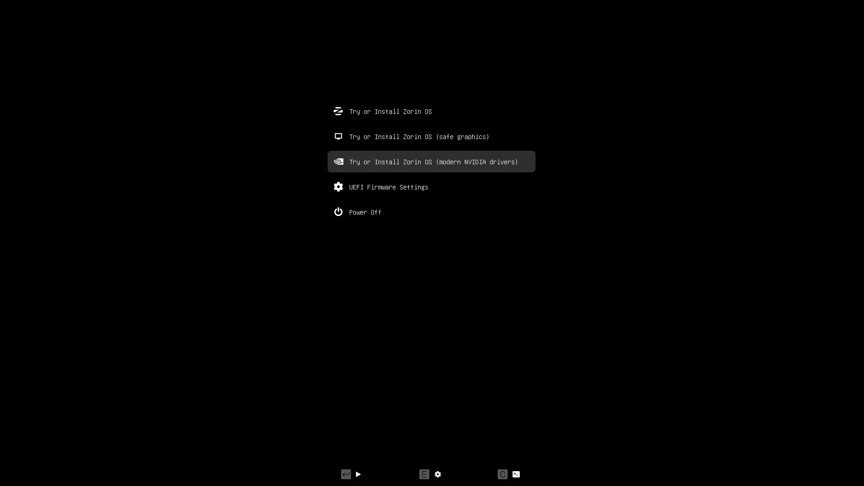
{"action": "key", "text": "Up"}
{"action": "key", "text": "Up"}
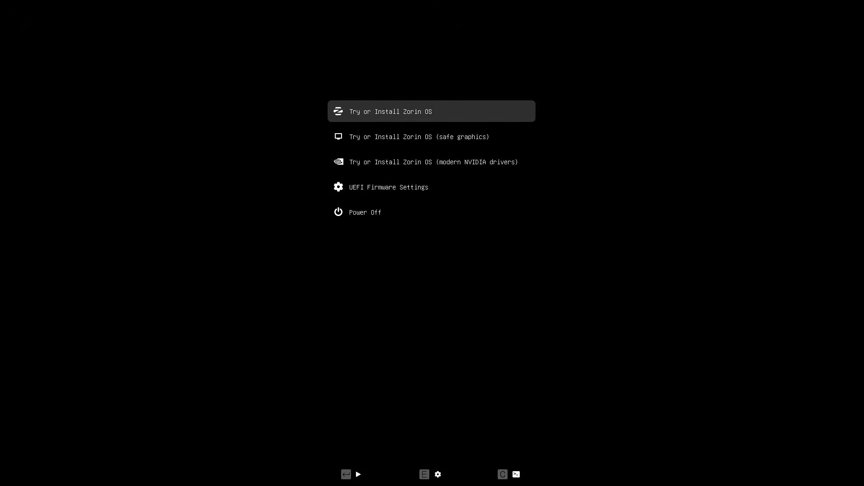
{"action": "key", "text": "Return"}
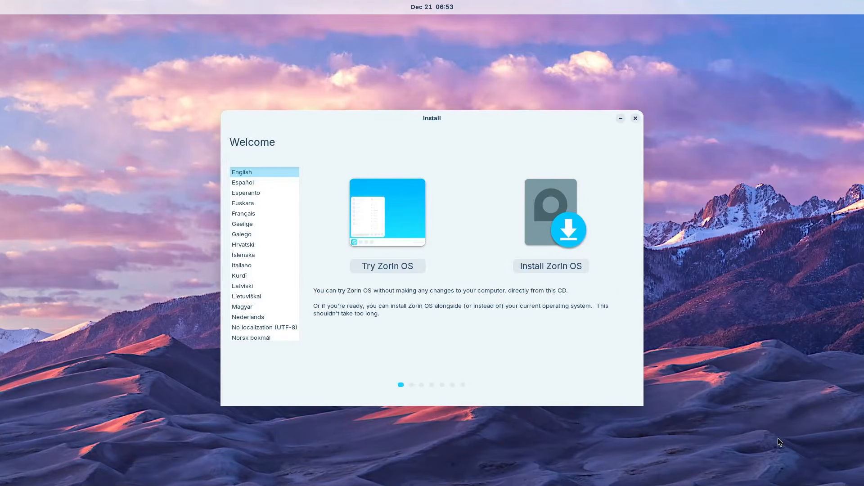
- Start the Zorin OS installation in English with the English (US) keyboard, updates, third-party software and no census participation
{"action": "left_click", "coordinate": [548, 266]}
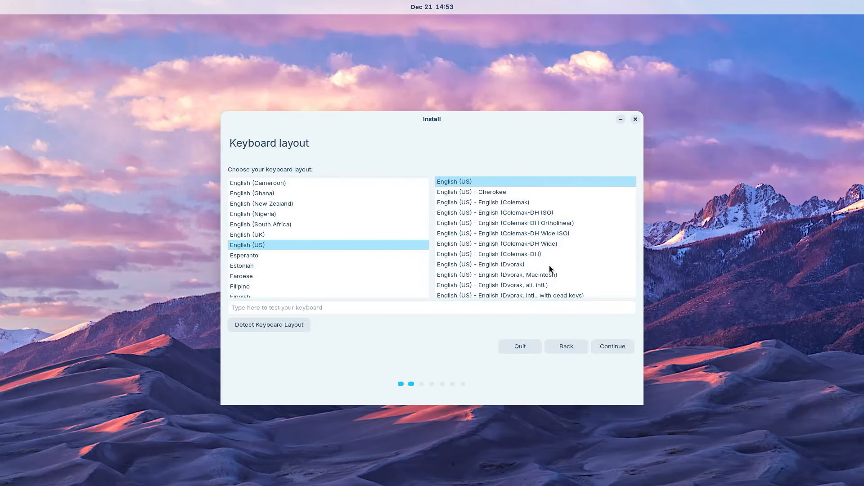
{"action": "left_click", "coordinate": [618, 346]}
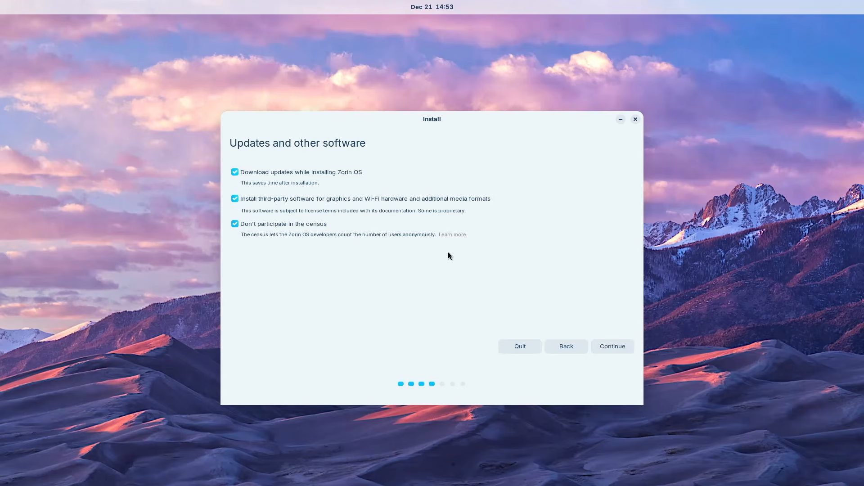
{"action": "left_click", "coordinate": [620, 346]}
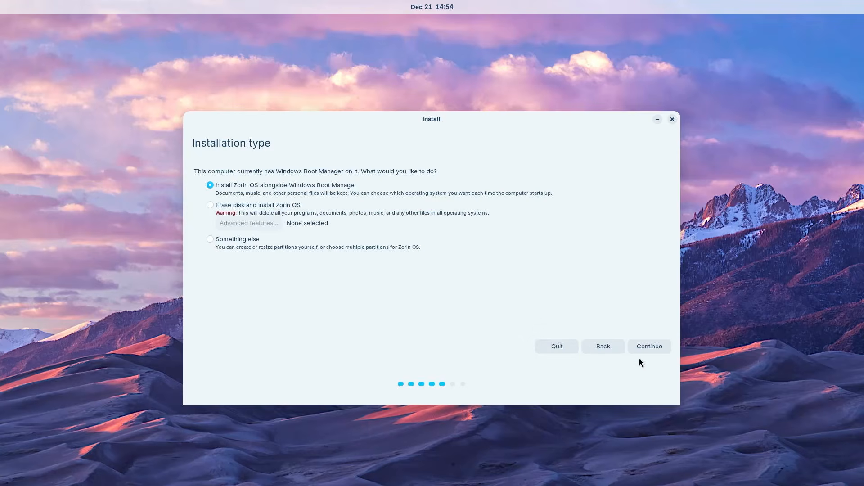
- Install Zorin OS alongside Windows Boot Manager with 100.5 GB allocated on /dev/nvme0n1 and write the changes to disk
{"action": "left_click", "coordinate": [660, 350]}
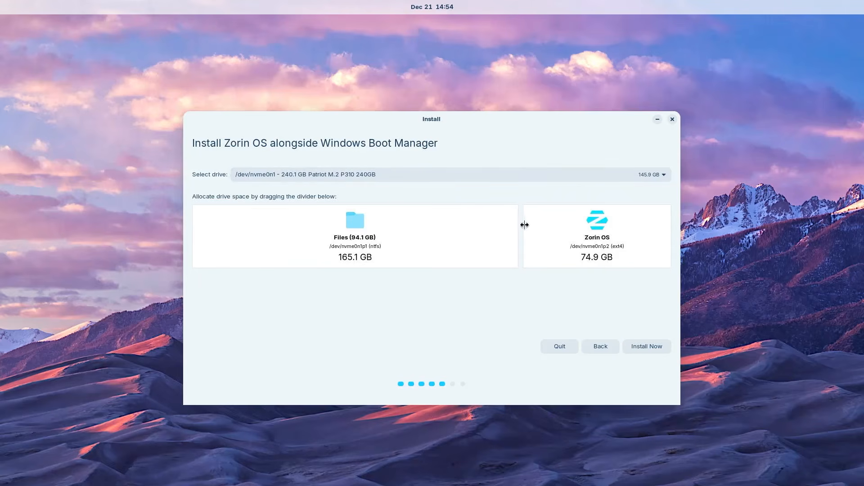
{"action": "left_click_drag", "start_coordinate": [521, 235], "coordinate": [471, 237]}
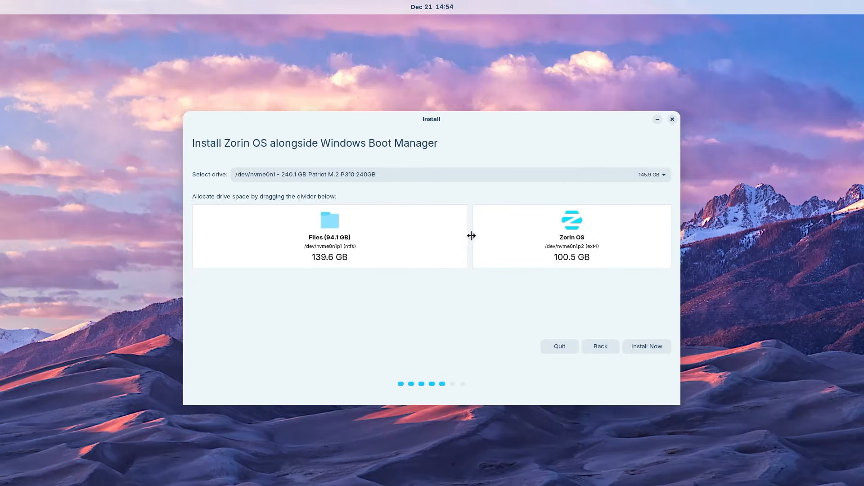
{"action": "left_click", "coordinate": [647, 346]}
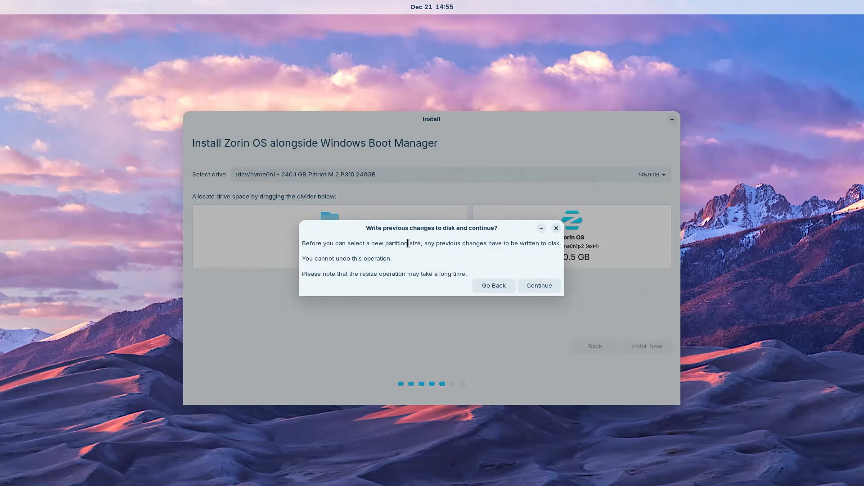
{"action": "left_click", "coordinate": [542, 286]}
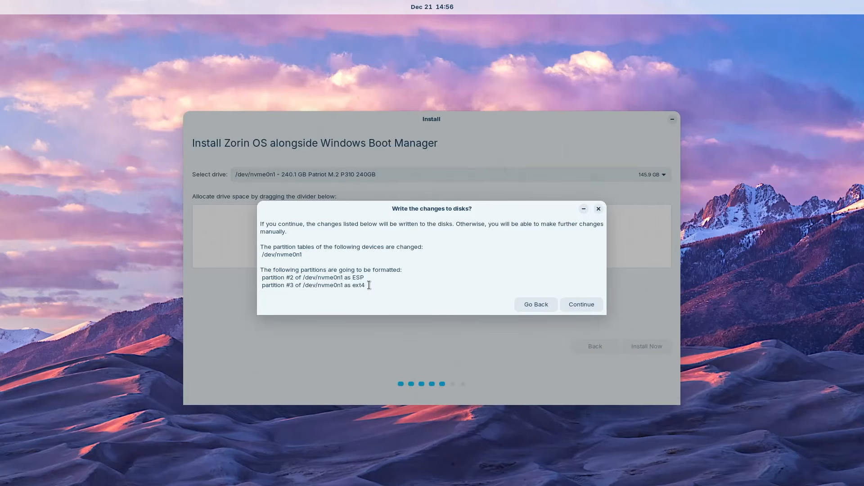
{"action": "left_click", "coordinate": [583, 305]}
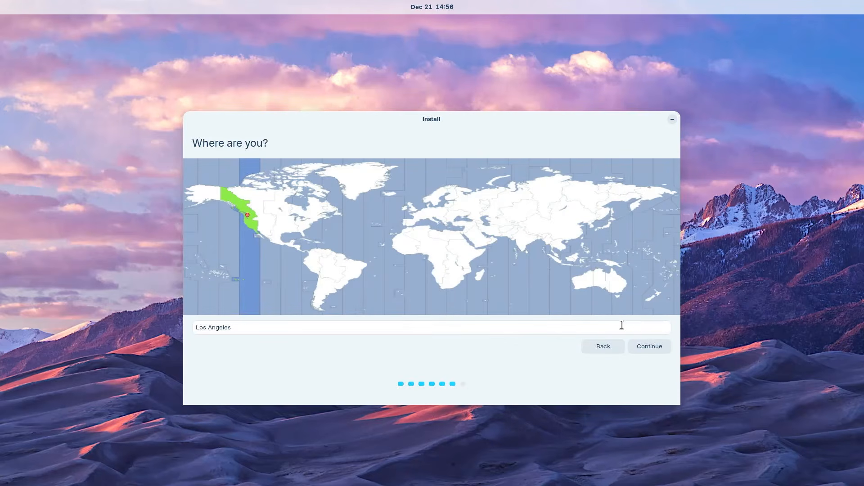
- Accept Los Angeles as the location and complete the user account form with a password required to log in
{"action": "left_click", "coordinate": [644, 348]}
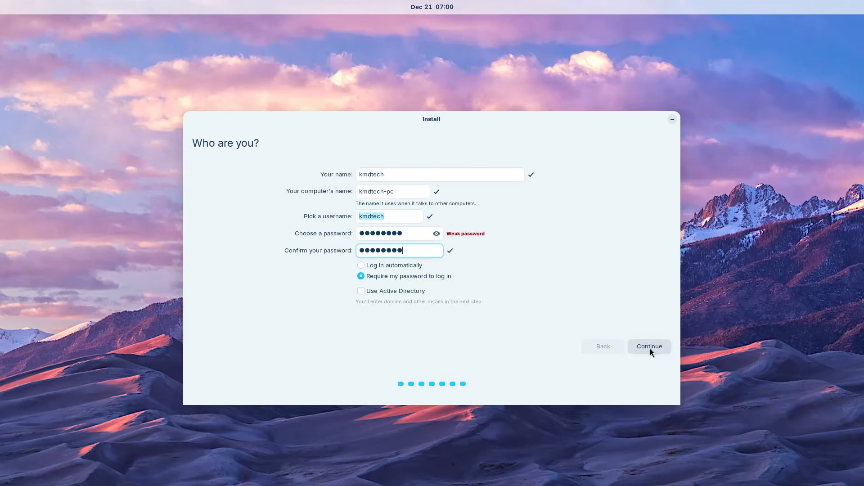
{"action": "left_click", "coordinate": [650, 348]}
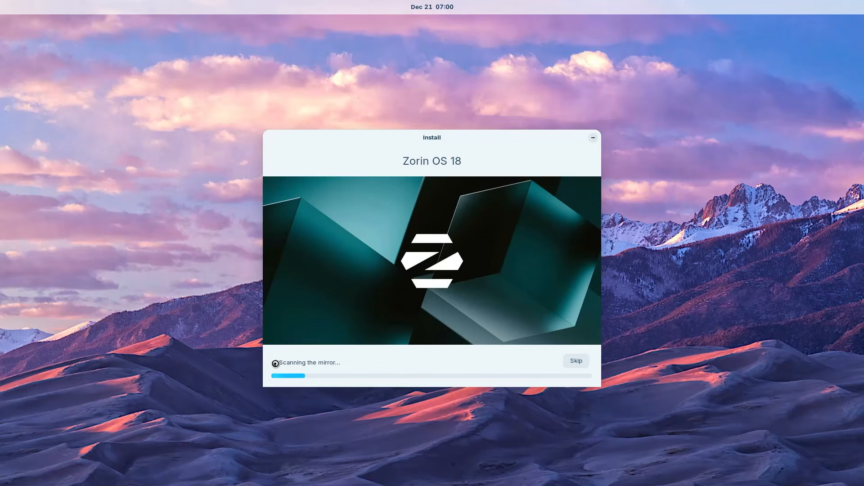
- View the detailed installation log and restart the computer once the installation is complete
{"action": "left_click", "coordinate": [275, 363]}
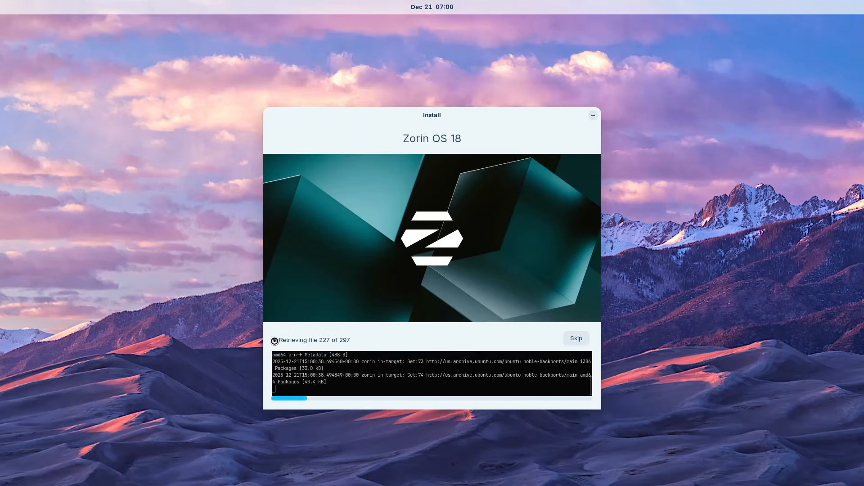
{"action": "left_click", "coordinate": [274, 341]}
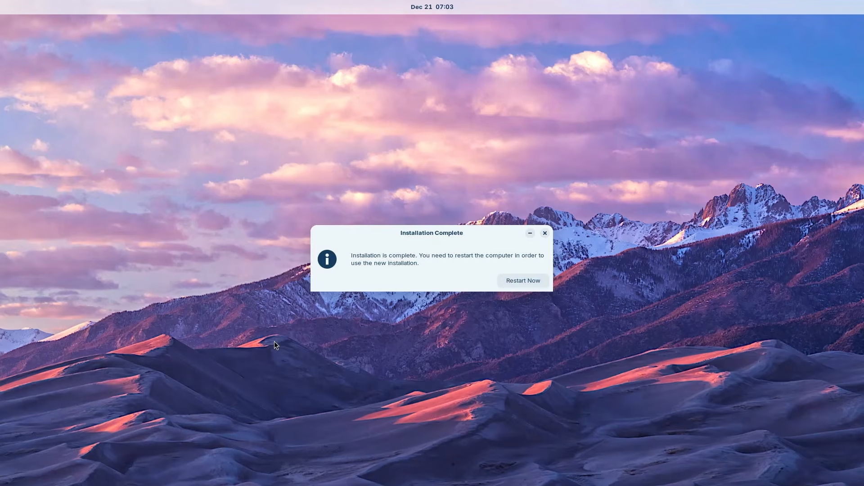
{"action": "left_click", "coordinate": [523, 281]}
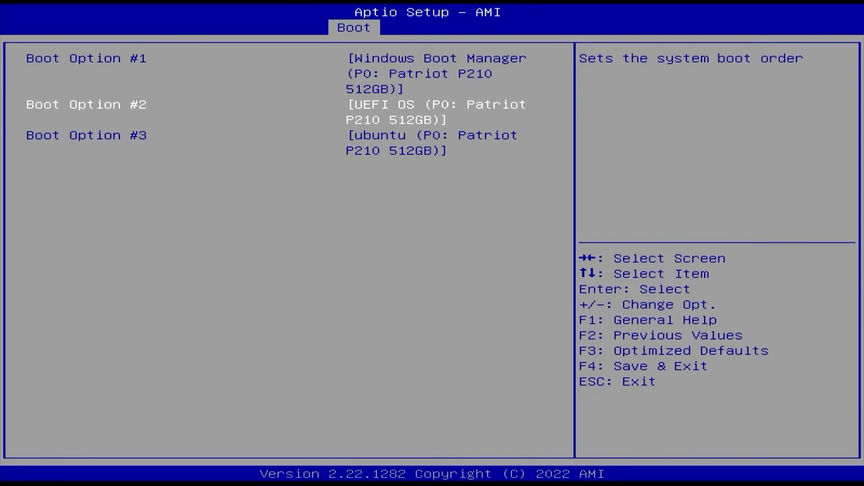
- Move the ubuntu (P0: Patriot P210 512GB) entry to the top of the system boot order
{"action": "key", "text": "Down"}
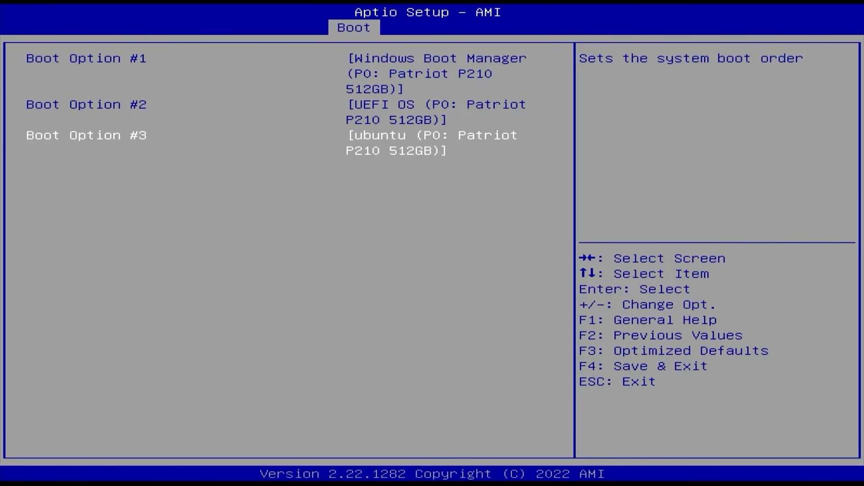
{"action": "key", "text": "Up"}
{"action": "key", "text": "Up"}
{"action": "key", "text": "plus"}
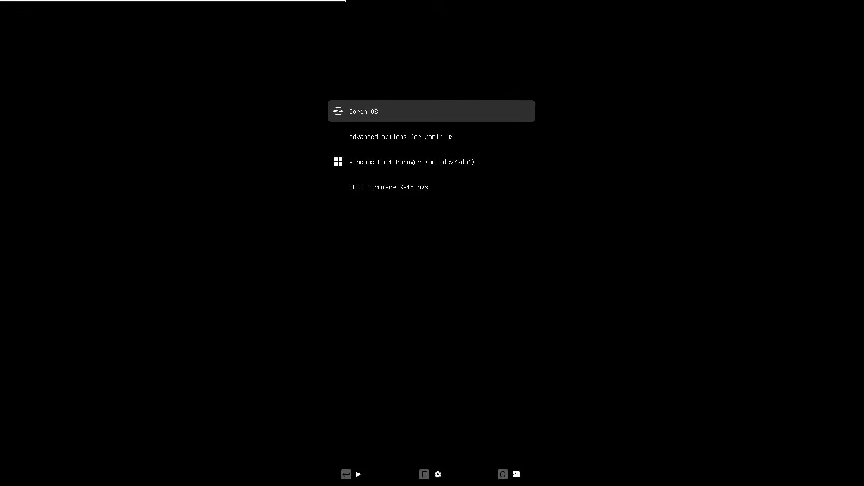
- Review the boot menu entries and boot the installed Zorin OS
{"action": "key", "text": "Down"}
{"action": "key", "text": "Down"}
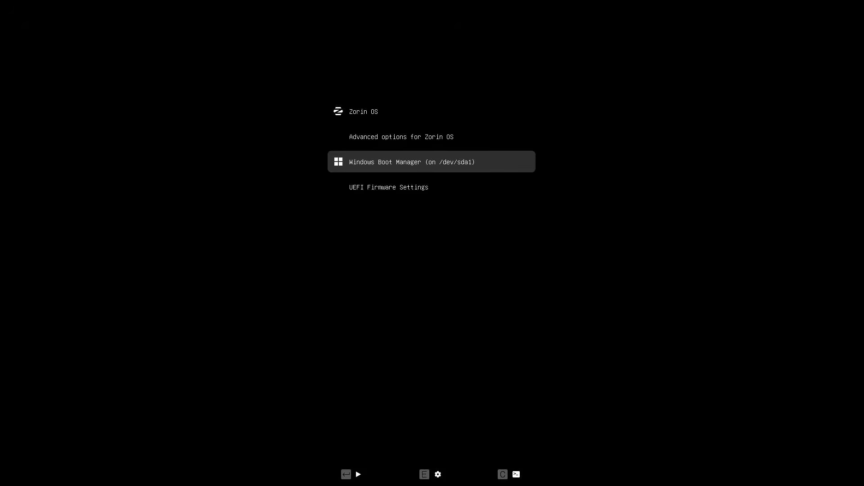
{"action": "key", "text": "Up"}
{"action": "key", "text": "Up"}
{"action": "key", "text": "Return"}
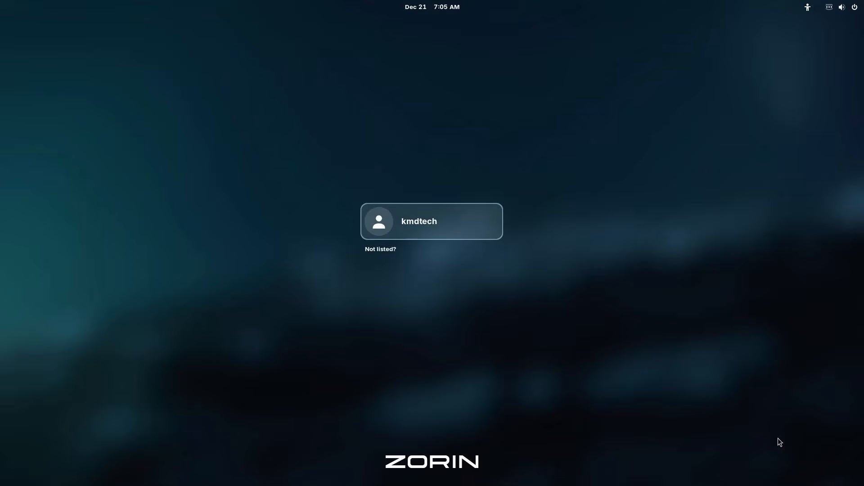
- Log in to Zorin OS with the account password and decline the welcome tour
{"action": "key", "text": "Return"}
{"action": "type", "text": "********"}
{"action": "key", "text": "Return"}
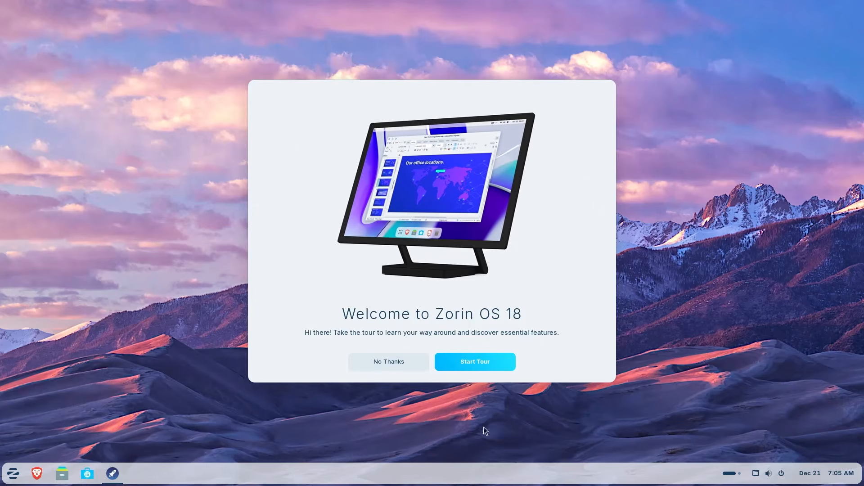
{"action": "left_click", "coordinate": [385, 361]}
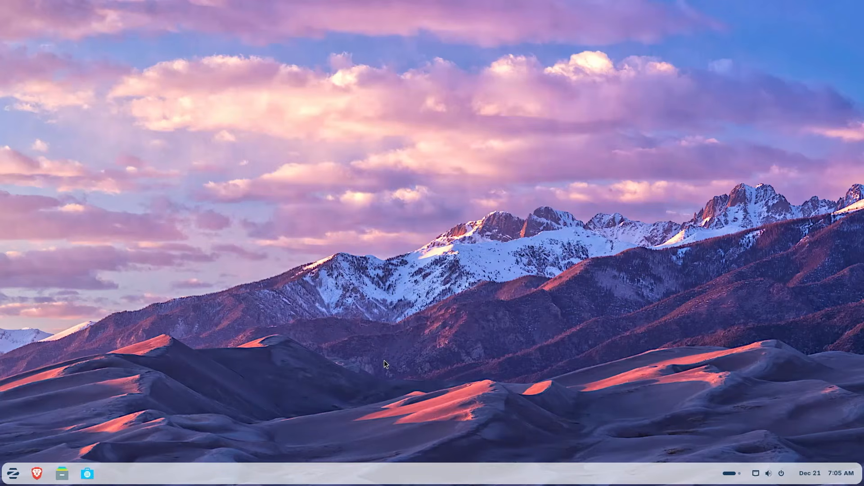
- Restart the computer from Zorin OS and boot Windows Boot Manager (on /dev/sda1)
{"action": "left_click", "coordinate": [13, 474]}
{"action": "left_click", "coordinate": [212, 443]}
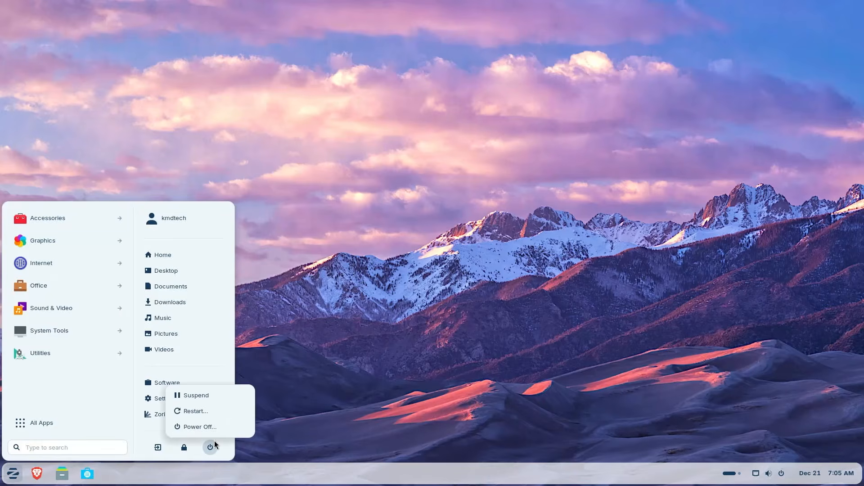
{"action": "left_click", "coordinate": [208, 412]}
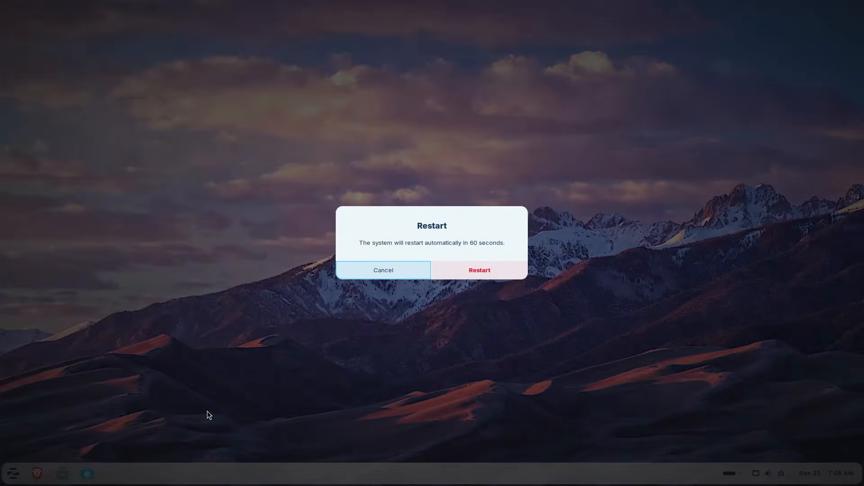
{"action": "left_click", "coordinate": [482, 270]}
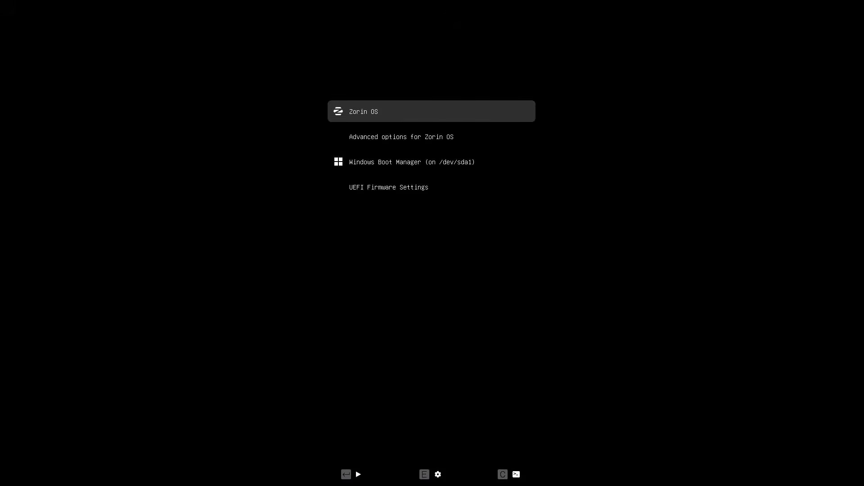
{"action": "key", "text": "Down"}
{"action": "key", "text": "Down"}
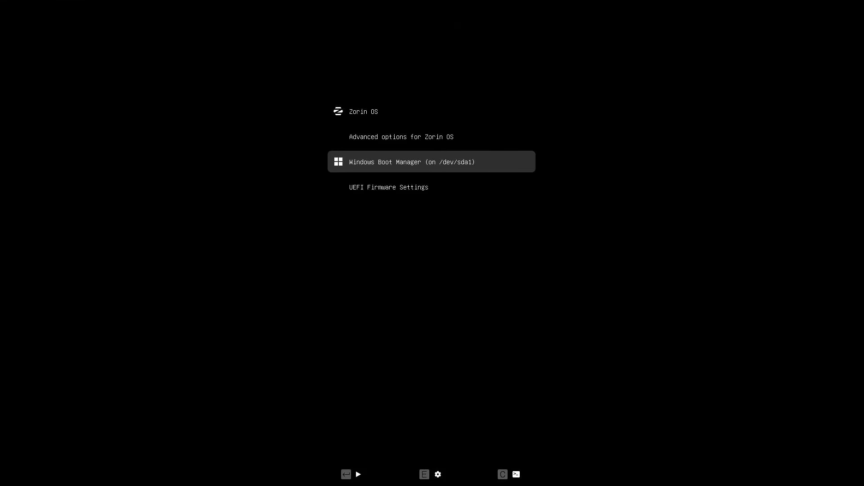
{"action": "key", "text": "Return"}
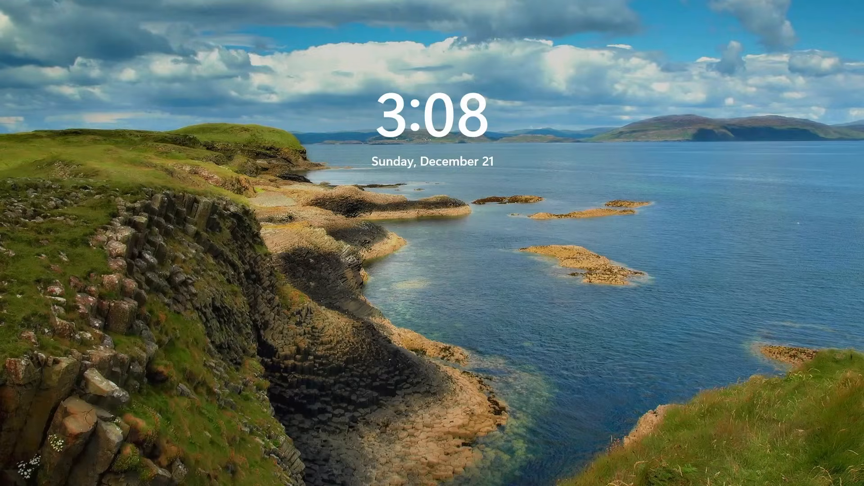
- Dismiss the Windows lock screen and sign in with the account password
{"action": "key", "text": "Return"}
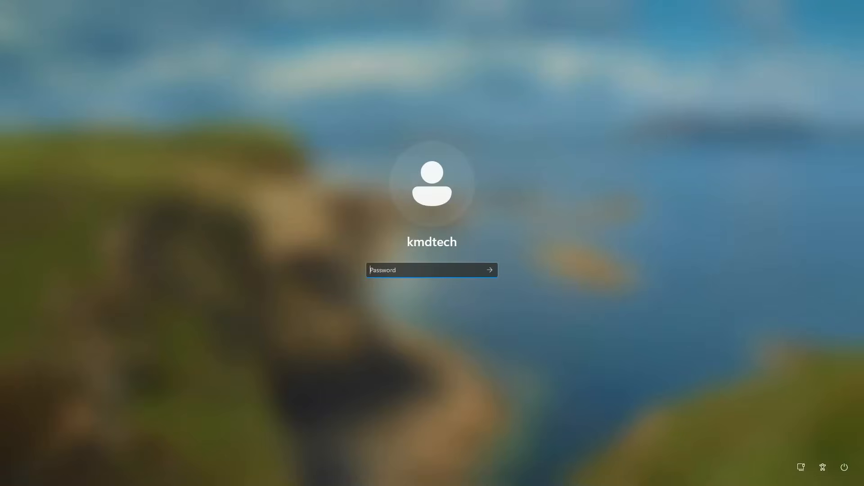
{"action": "type", "text": "*******"}
{"action": "key", "text": "Return"}
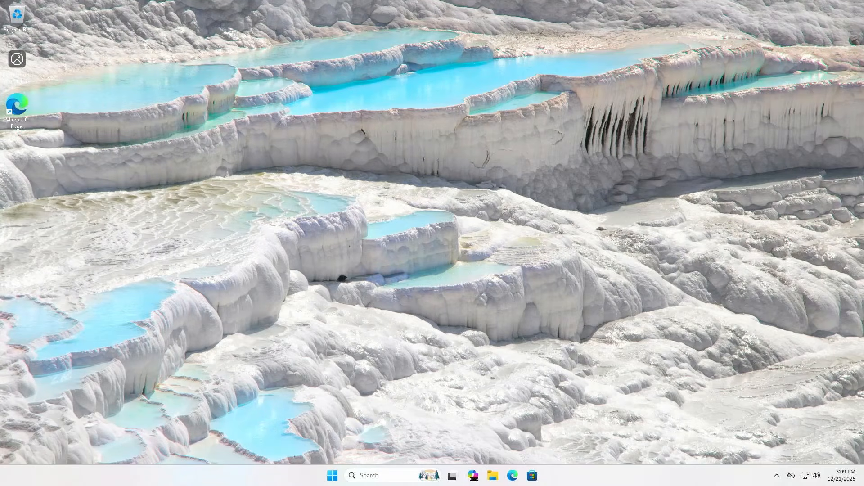
- Open Disk Management and examine the 93.10 GB primary partition and the 512 MB EFI System Partition on Disk 1
{"action": "key", "text": "super"}
{"action": "type", "text": "disk manageme"}
{"action": "type", "text": "nt"}
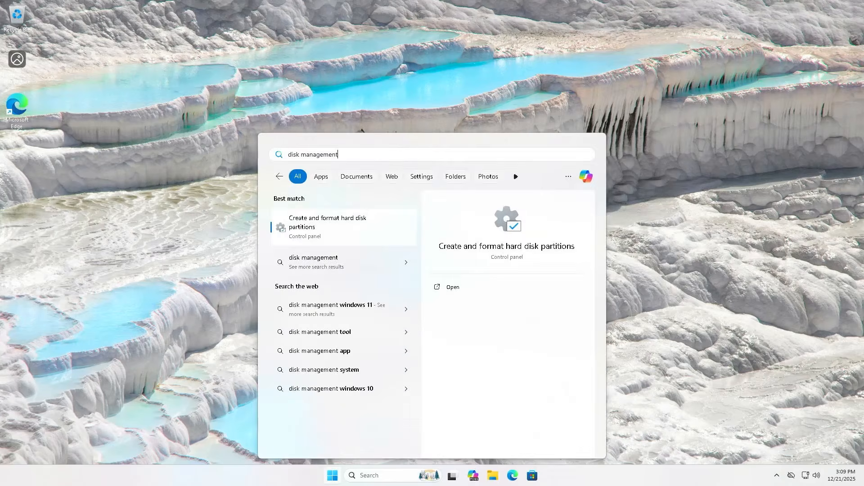
{"action": "key", "text": "Return"}
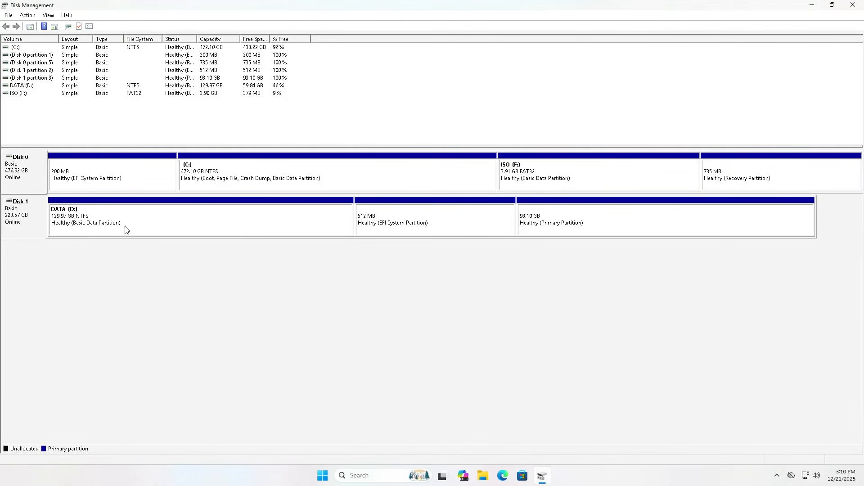
{"action": "left_click", "coordinate": [443, 217]}
{"action": "left_click", "coordinate": [576, 221]}
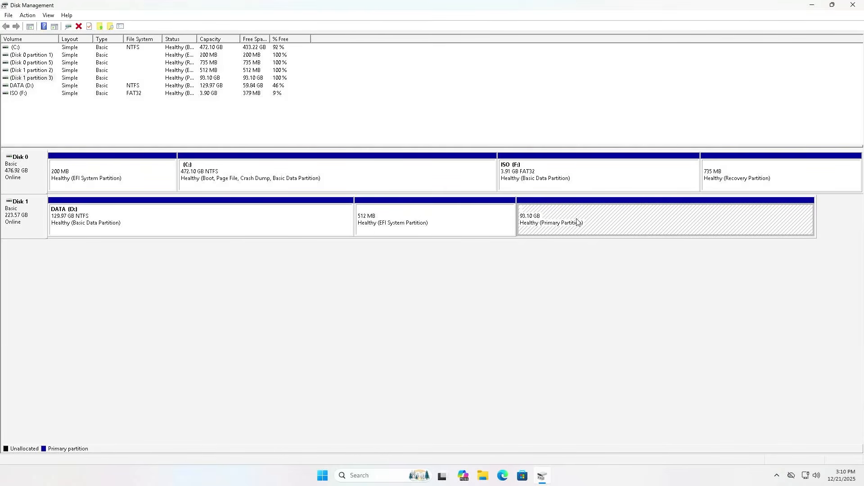
{"action": "left_click", "coordinate": [480, 222]}
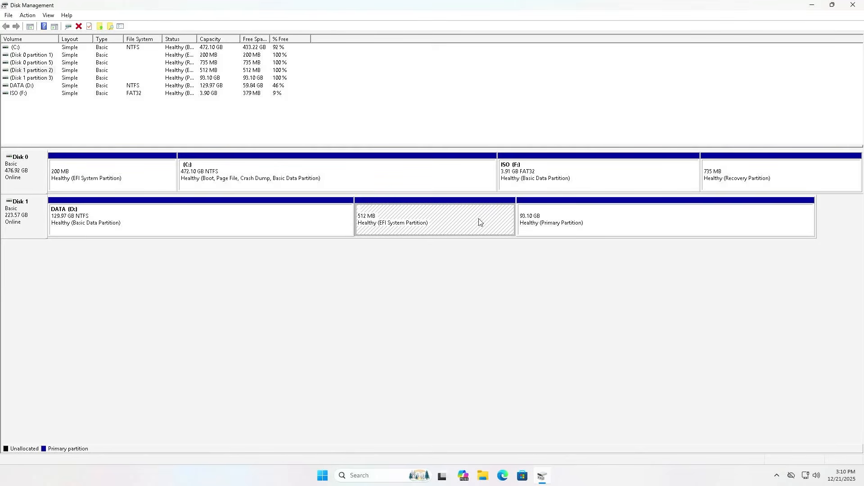
- Delete the 3.91 GB FAT32 ISO (F:) volume on Disk 0 and accept erasing its data
{"action": "left_click", "coordinate": [612, 219]}
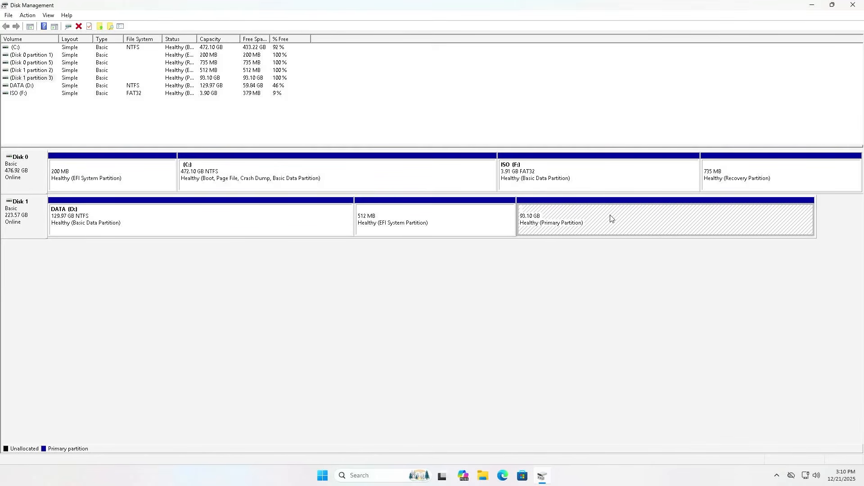
{"action": "left_click", "coordinate": [597, 182]}
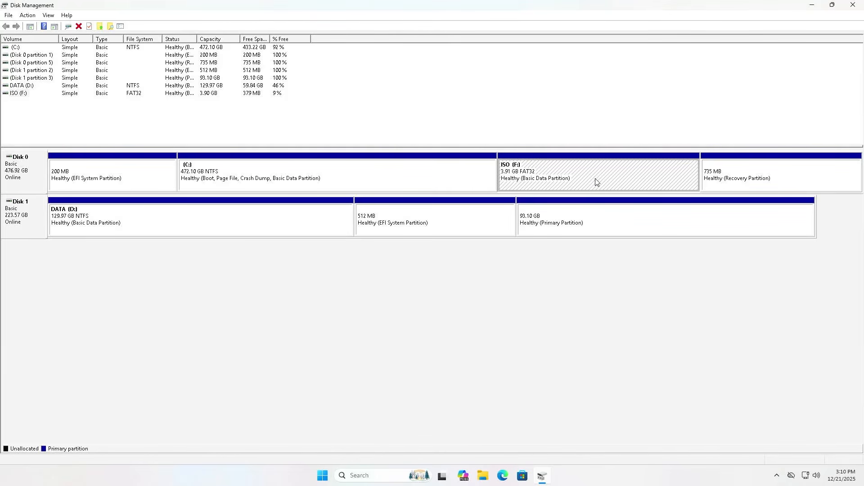
{"action": "right_click", "coordinate": [596, 182]}
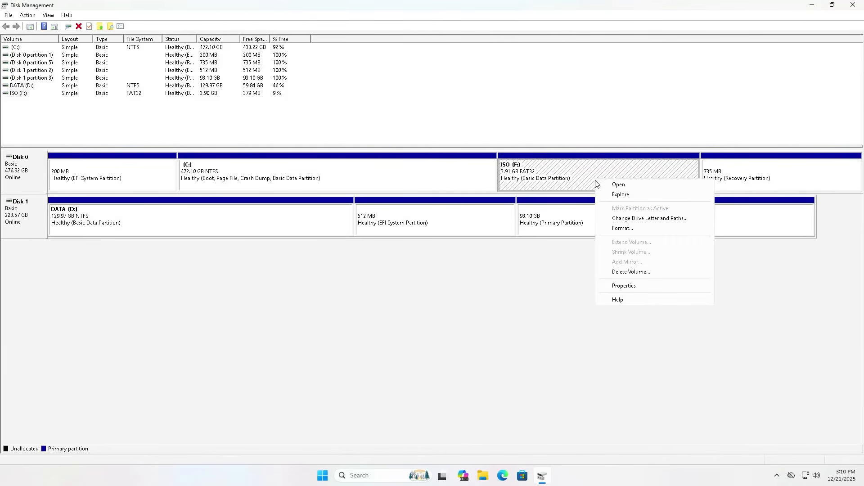
{"action": "left_click", "coordinate": [615, 271]}
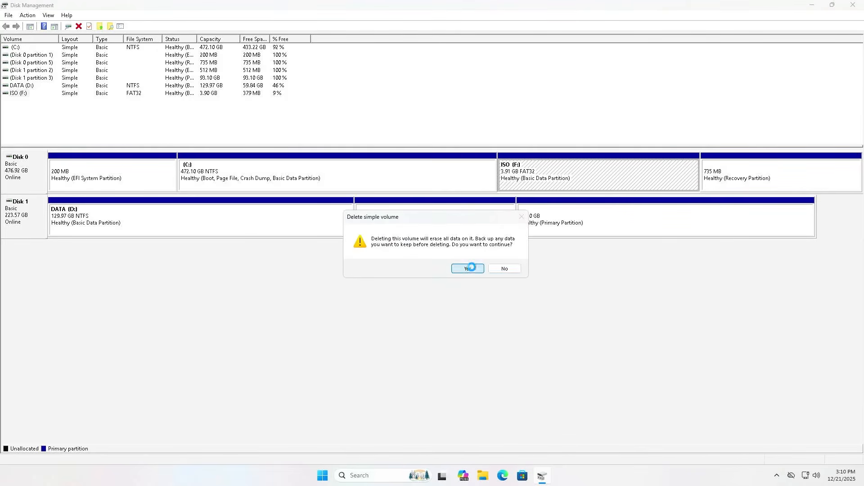
{"action": "left_click", "coordinate": [468, 269]}
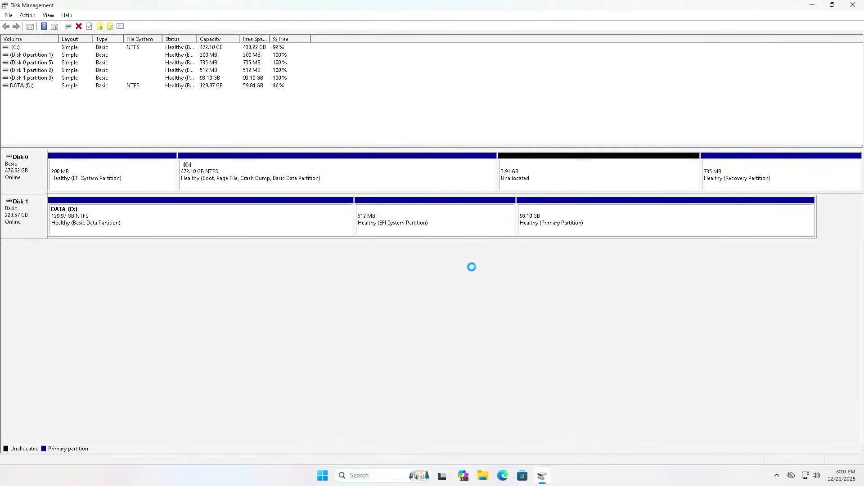
- Extend the C: volume on Disk 0 into all of the adjacent unallocated space, keeping the wizard's default settings
{"action": "left_click", "coordinate": [459, 184]}
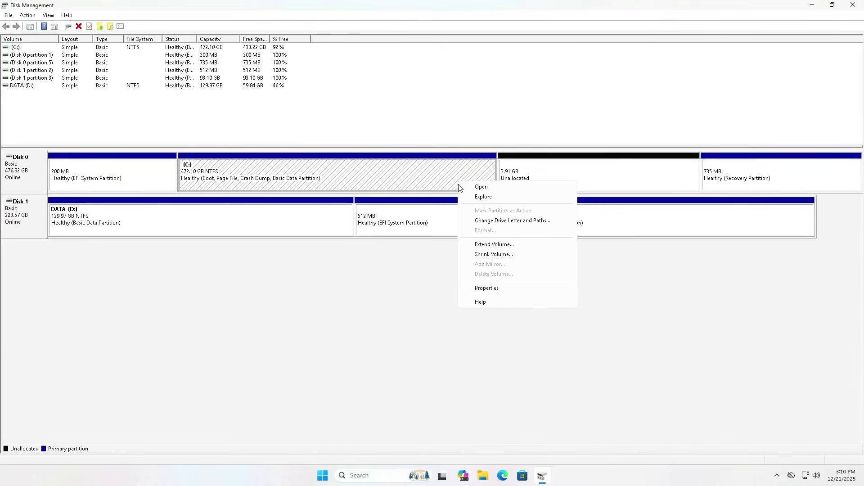
{"action": "left_click", "coordinate": [491, 244]}
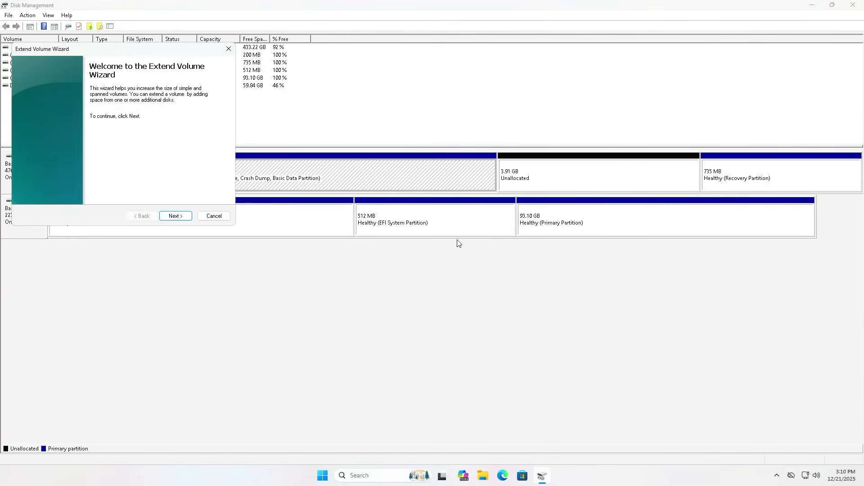
{"action": "left_click", "coordinate": [169, 216]}
{"action": "left_click", "coordinate": [175, 216]}
{"action": "left_click", "coordinate": [175, 217]}
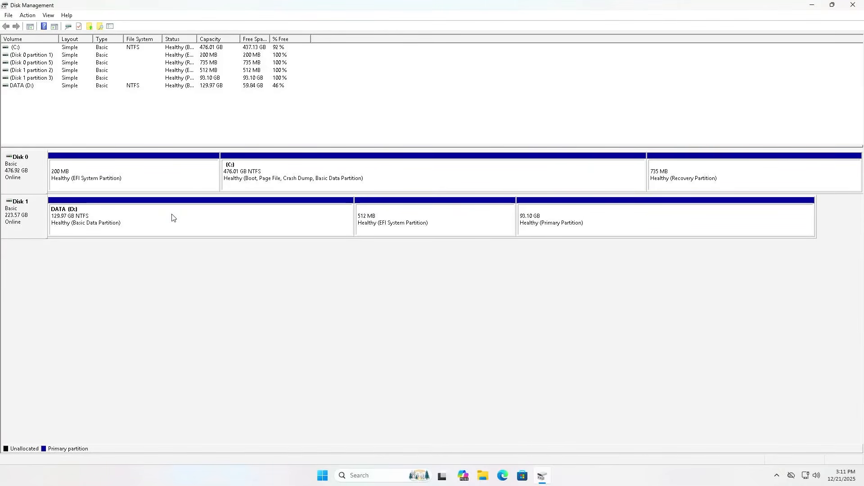